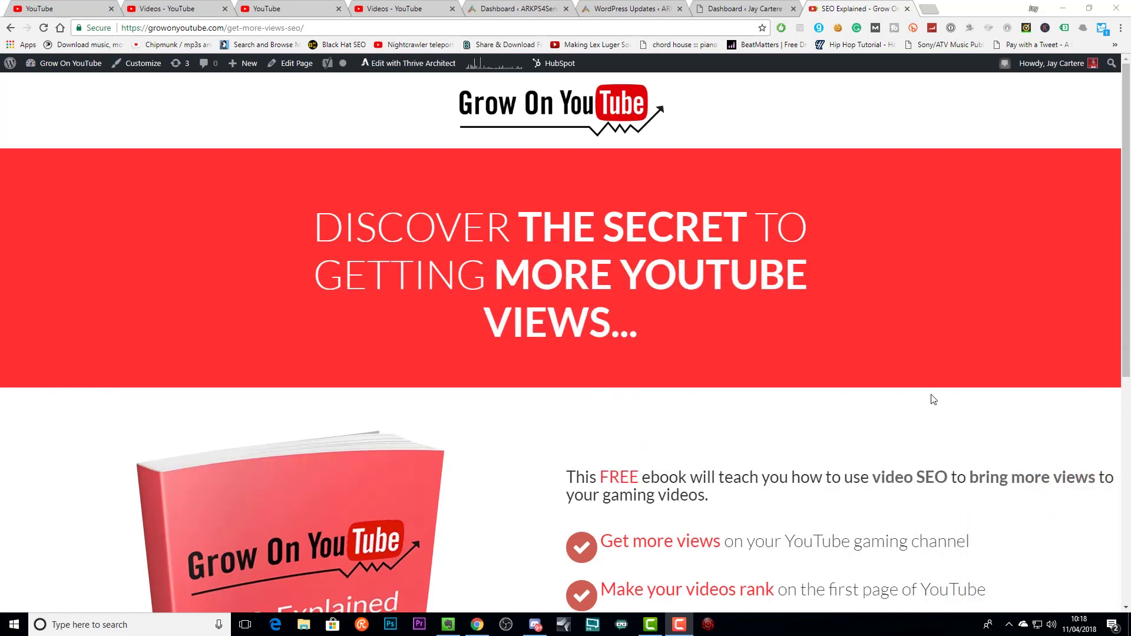
Scroll past the red banner to the ebook's bullet points and countdown timer.
scroll(964, 387, "down", 1)
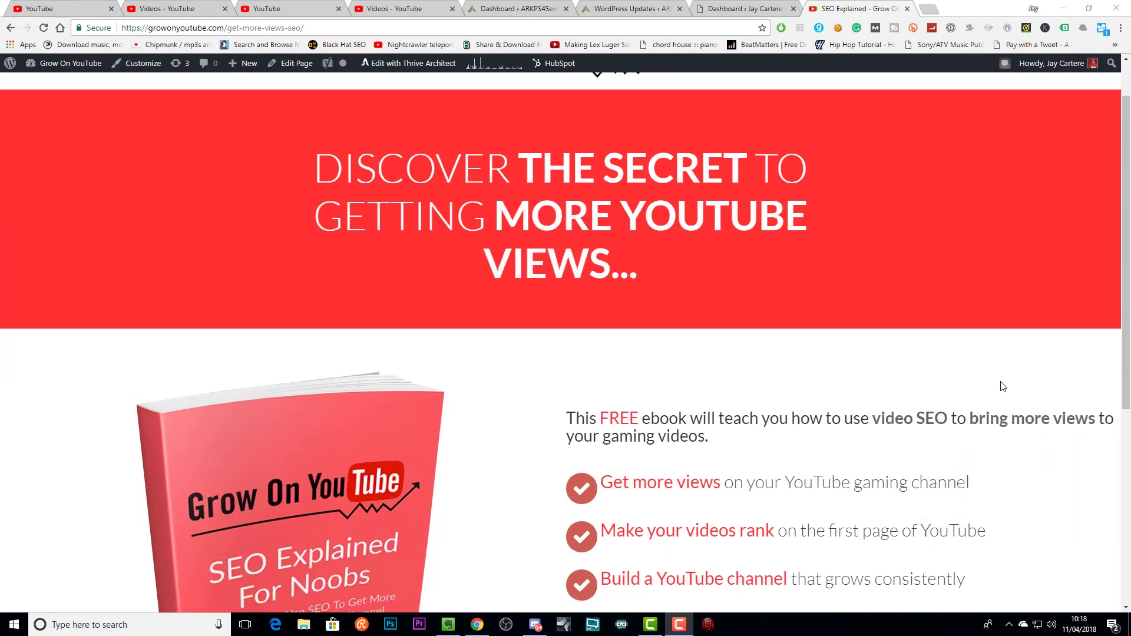
scroll(1025, 358, "down", 2)
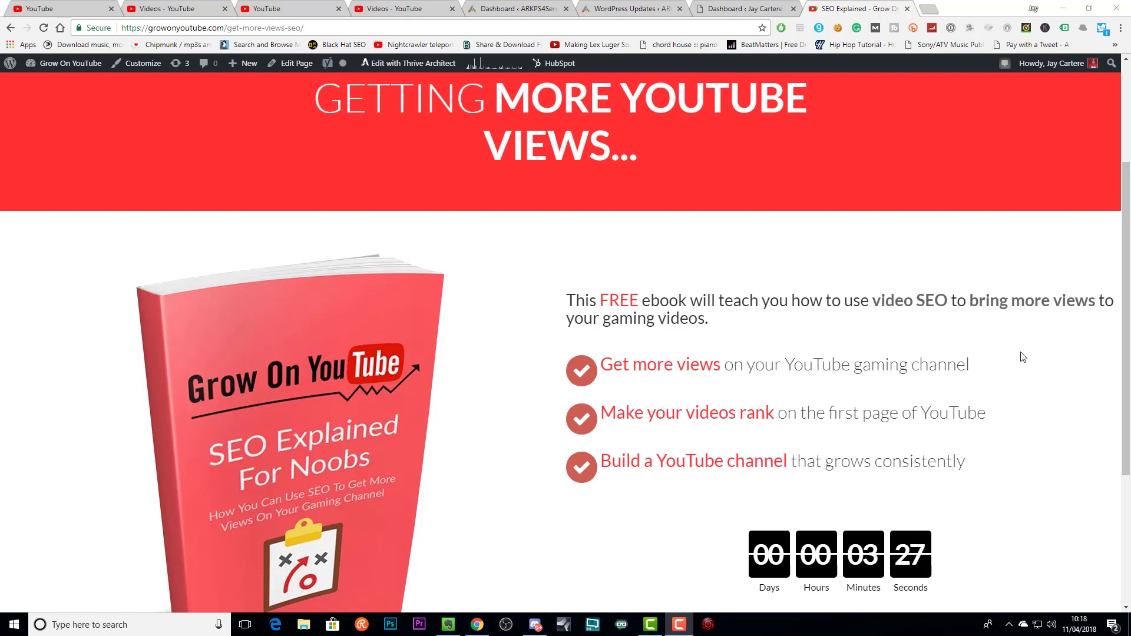
scroll(1025, 360, "down", 1)
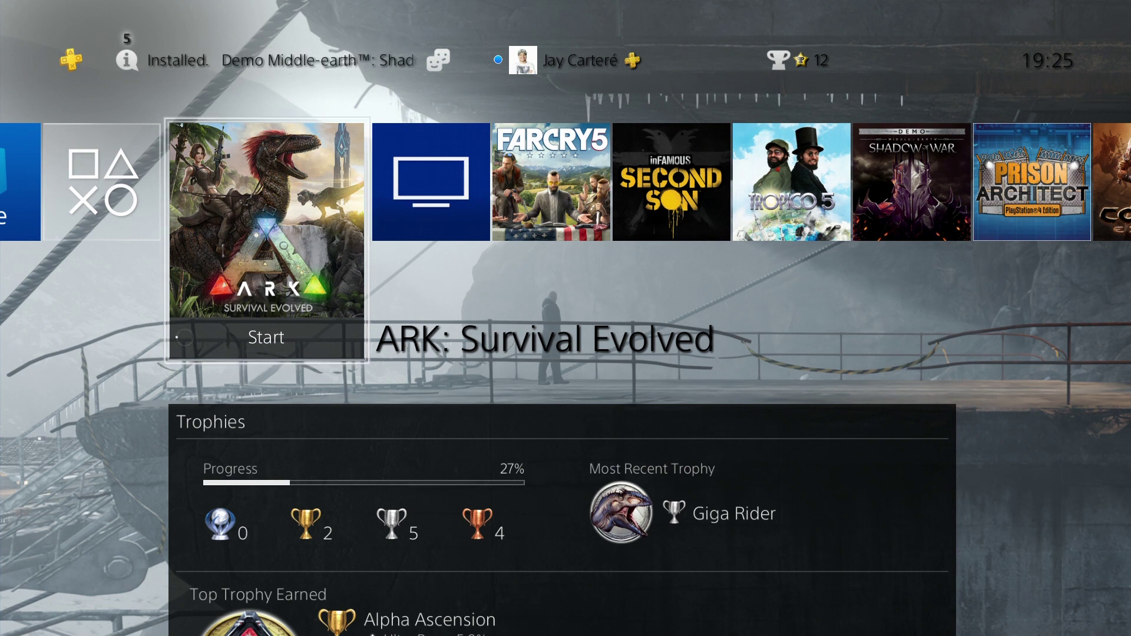
key("Right")
key("Right")
key("Right")
key("Right")
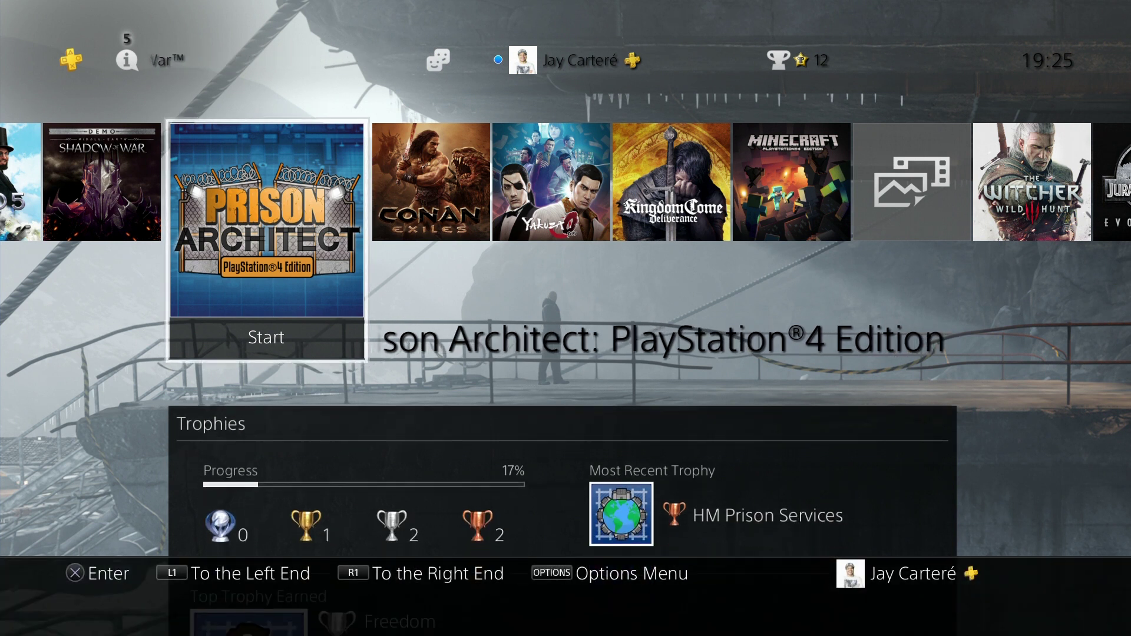
key("Right")
key("Right")
key("Right")
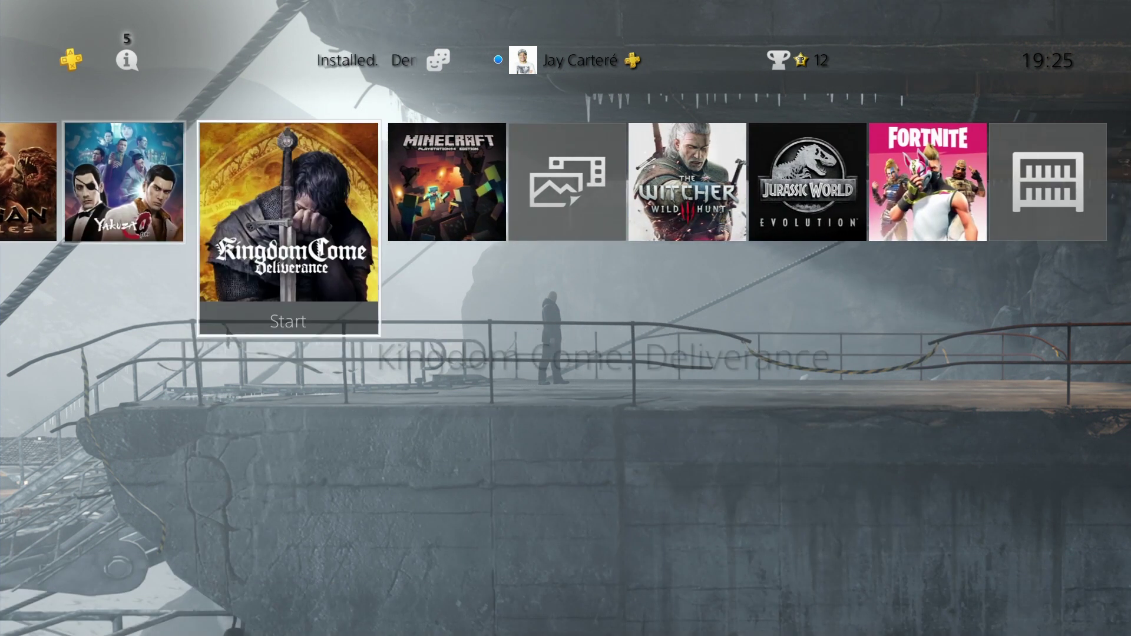
key("Right")
key("Right")
key("Right")
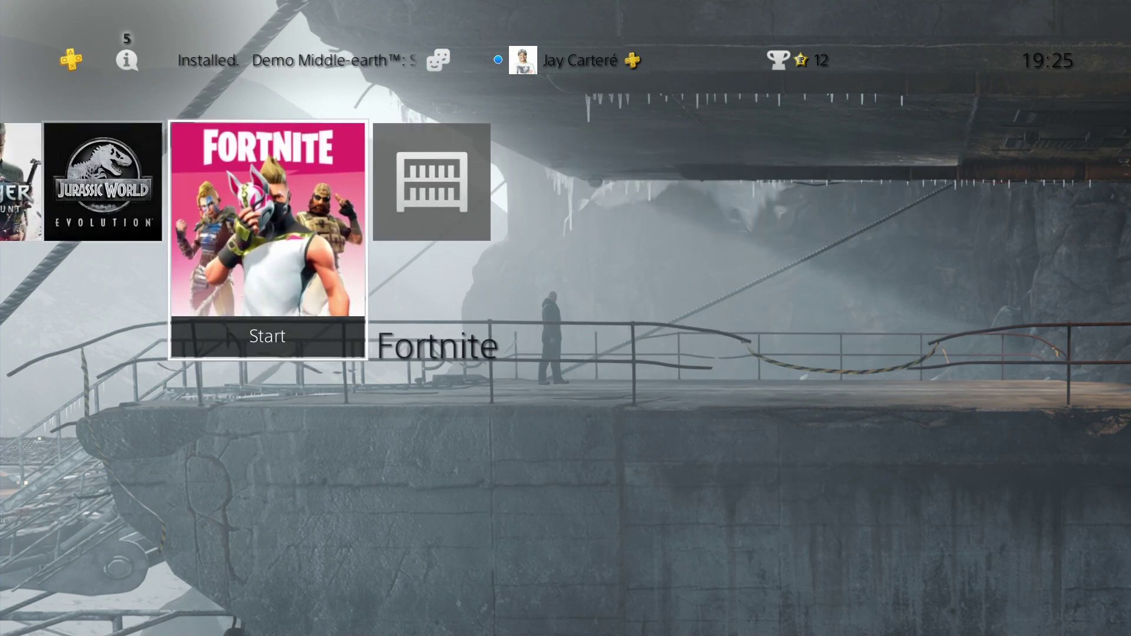
key("Left")
key("Left")
key("Left")
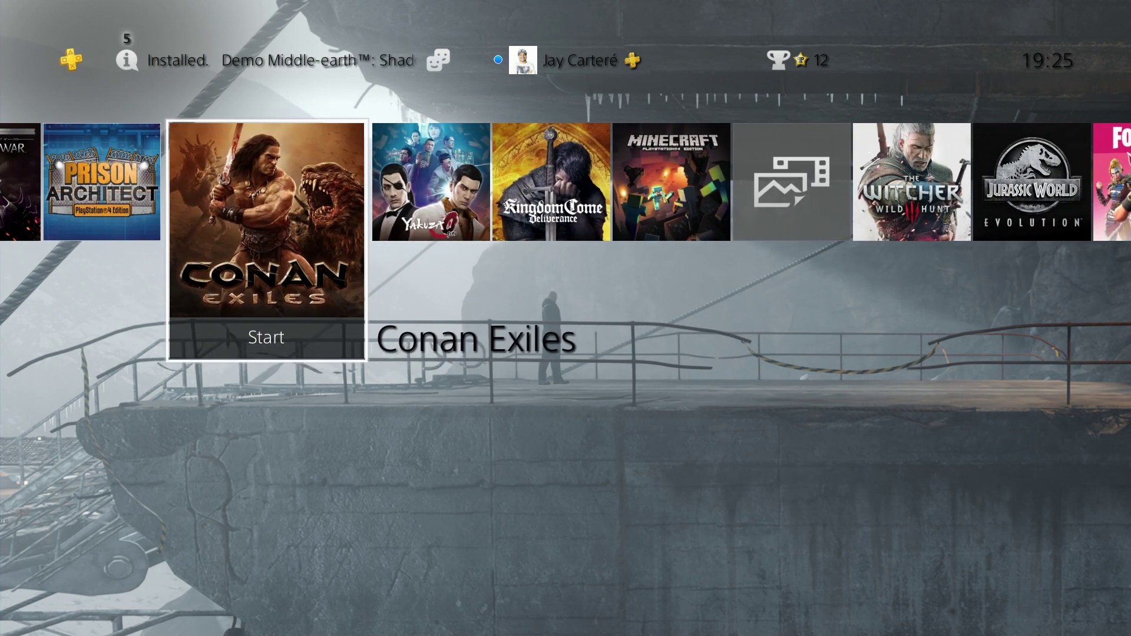
key("Left")
key("Left")
key("Left")
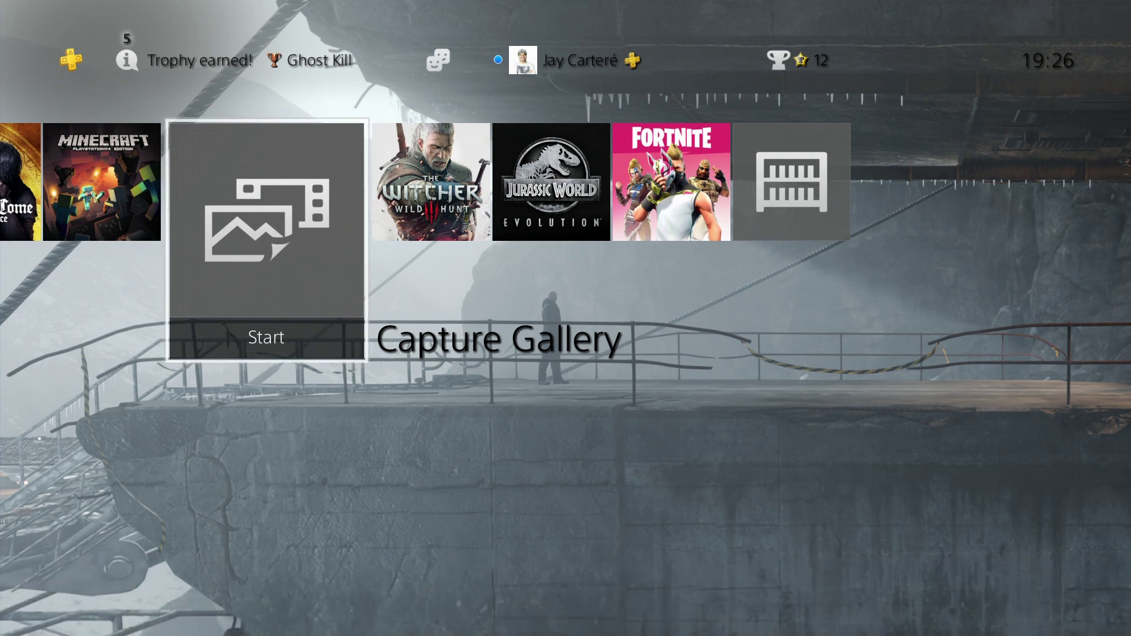
Go to Settings > Account Management > Restore Licences and start restoring the licences.
key("Up")
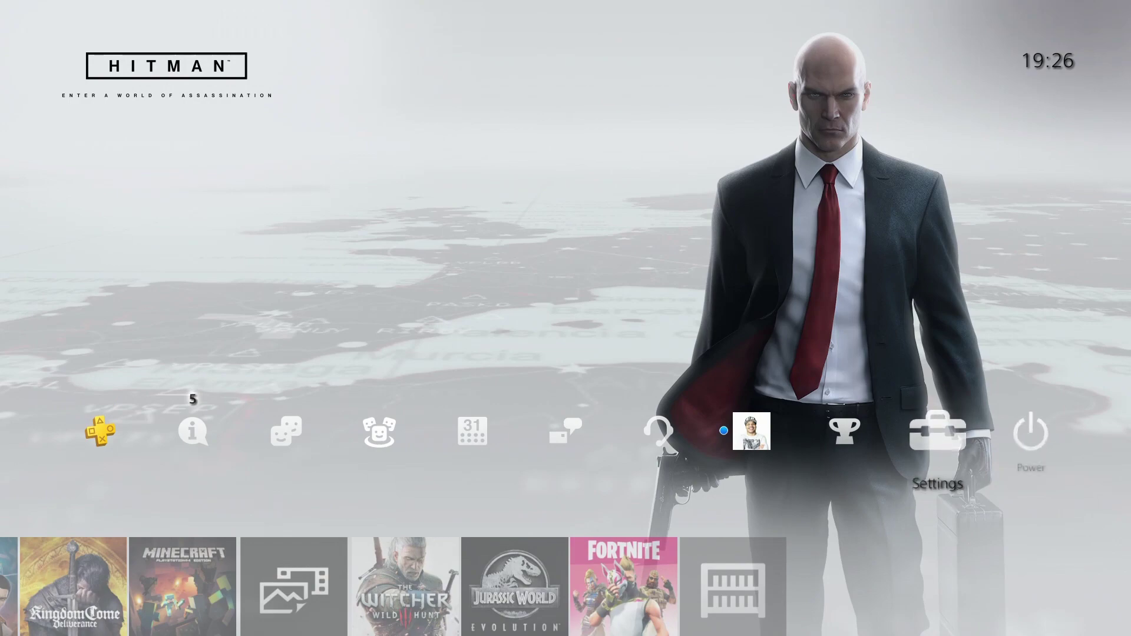
key("Return")
key("Down")
key("Up")
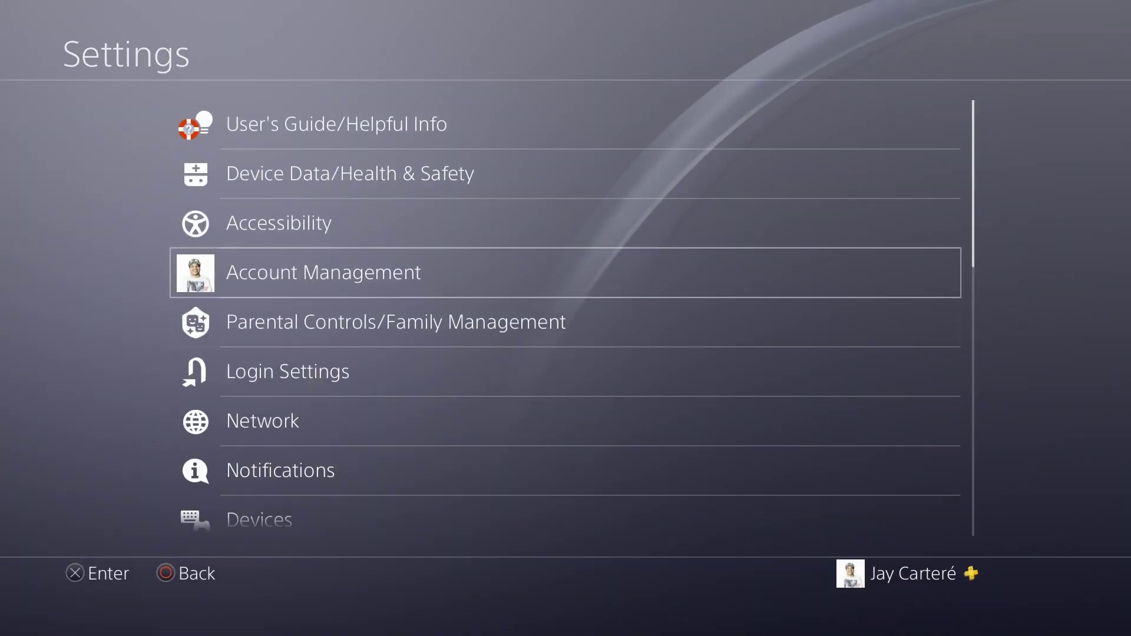
key("Return")
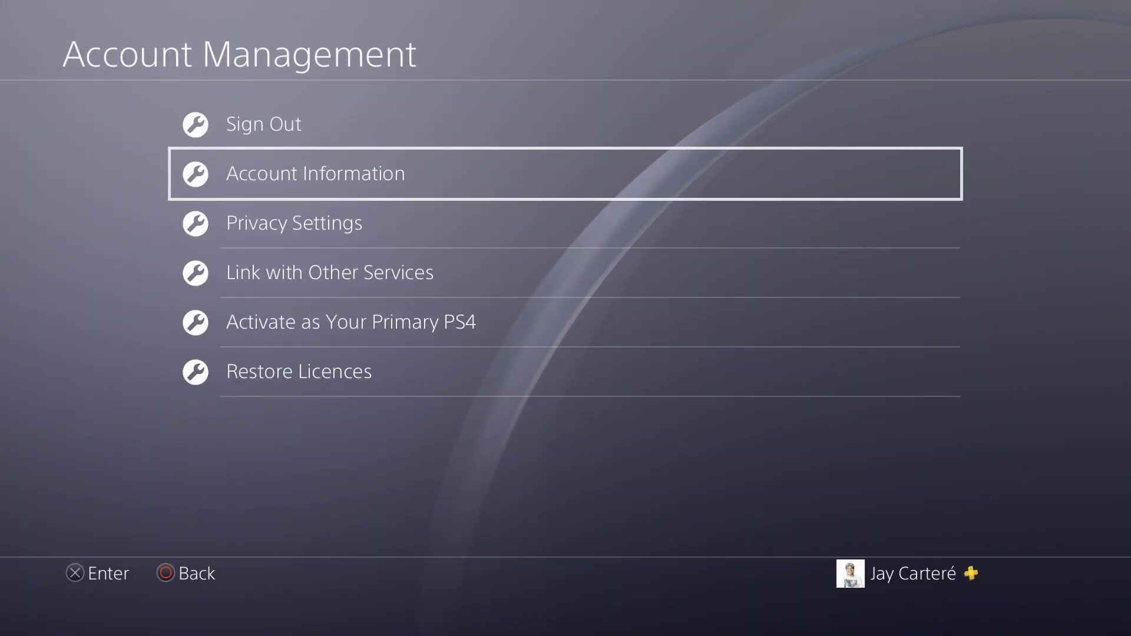
key("Down")
key("Down")
key("Down")
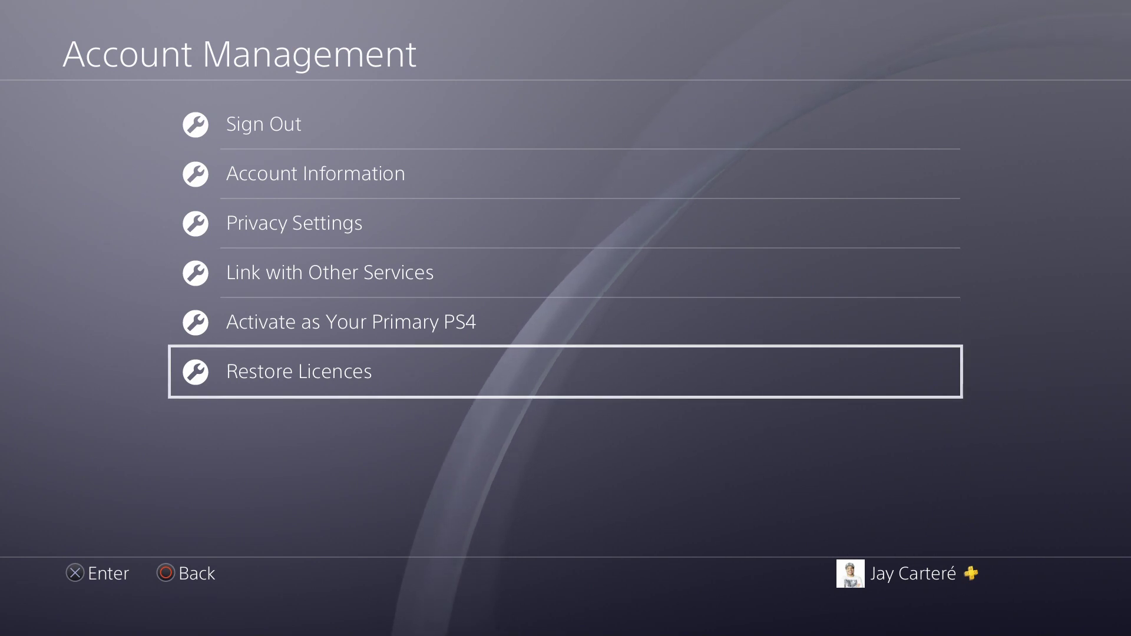
key("Return")
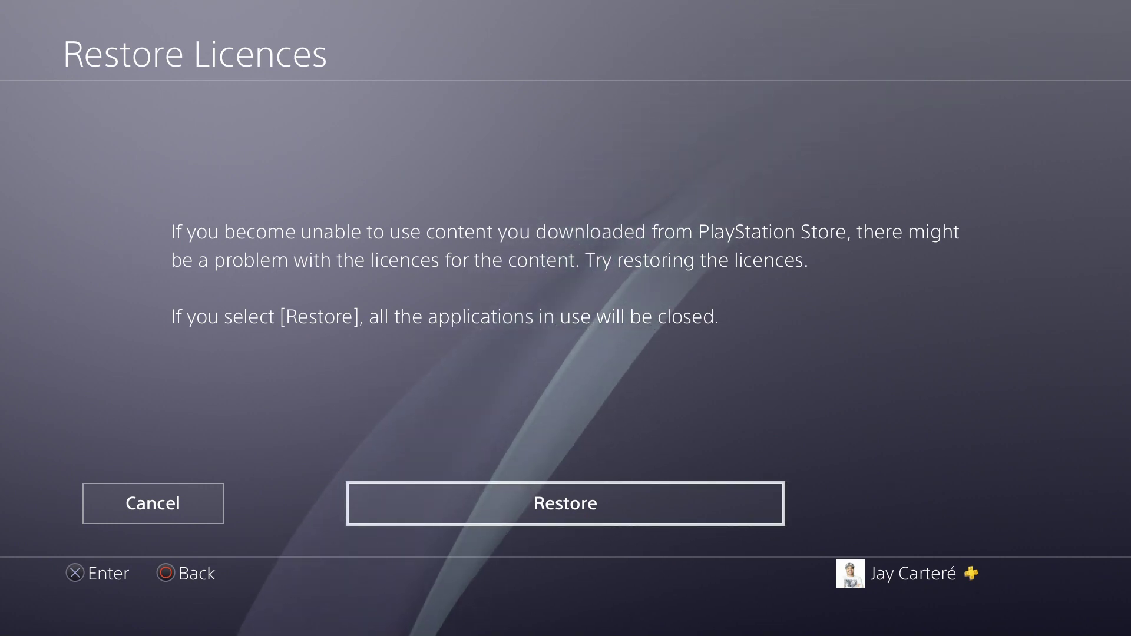
key("Return")
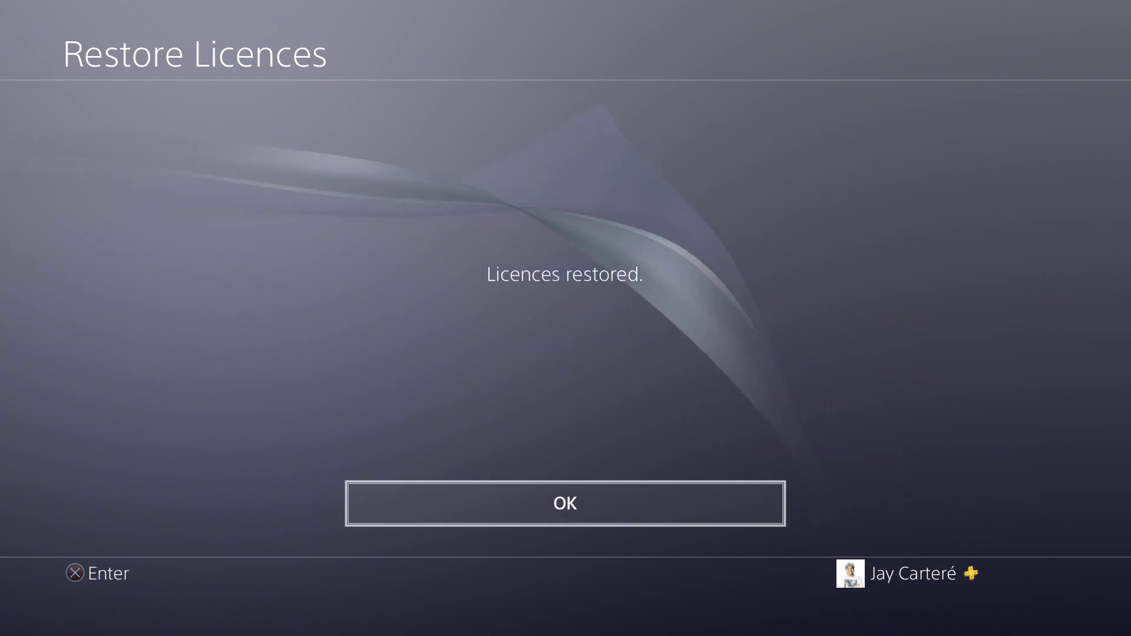
Acknowledge the 'Licences restored' confirmation with OK.
key("Return")
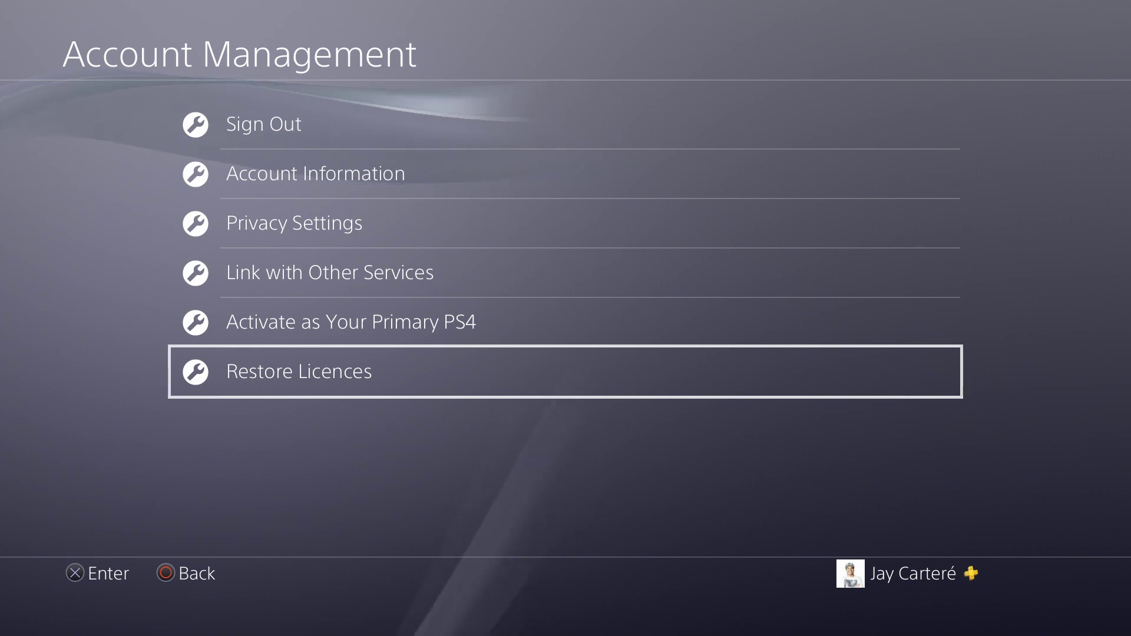
Back out to the home screen and browse the game row, settling on inFAMOUS Second Son.
key("Escape")
key("Escape")
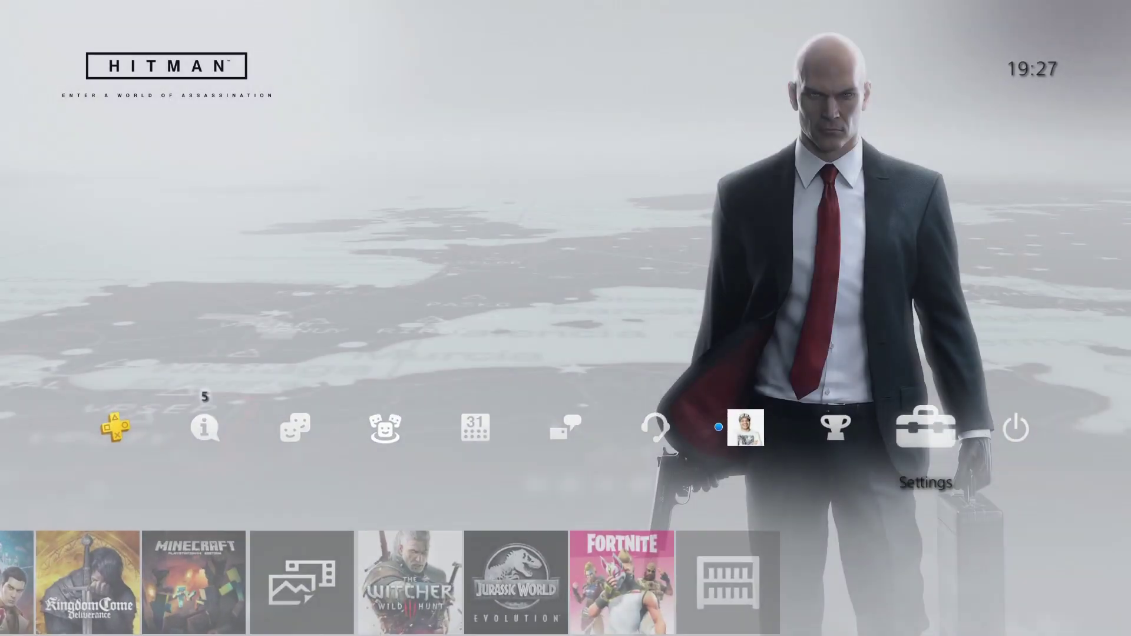
key("Down")
key("Right")
key("Left")
key("Left")
key("Left")
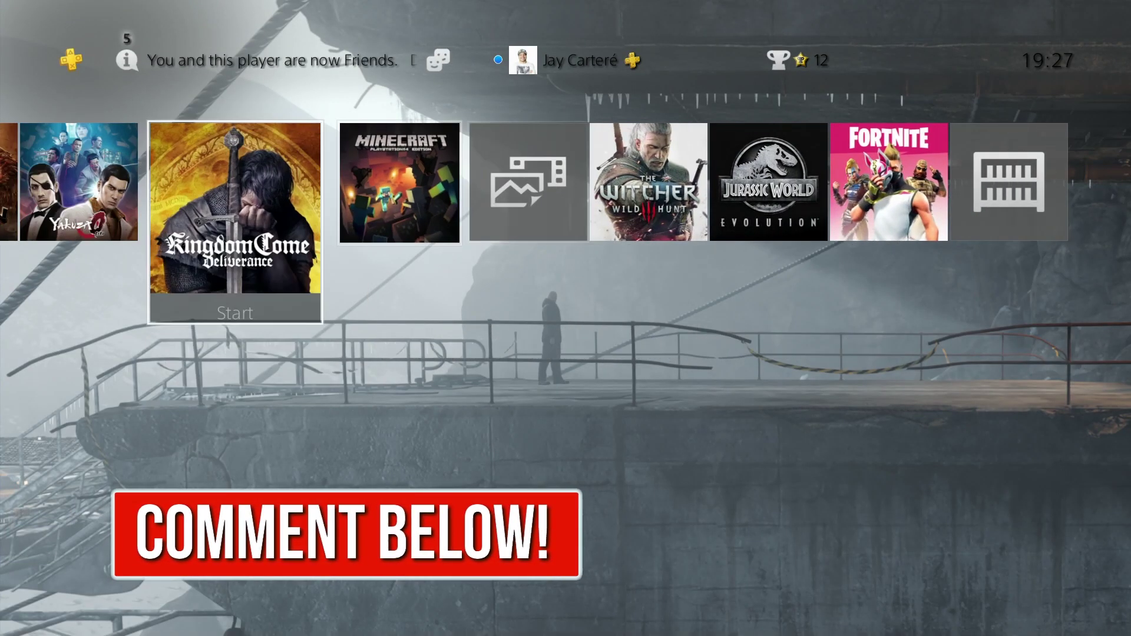
key("Left")
key("Left")
key("Left")
key("Right")
key("Left")
key("Left")
key("Left")
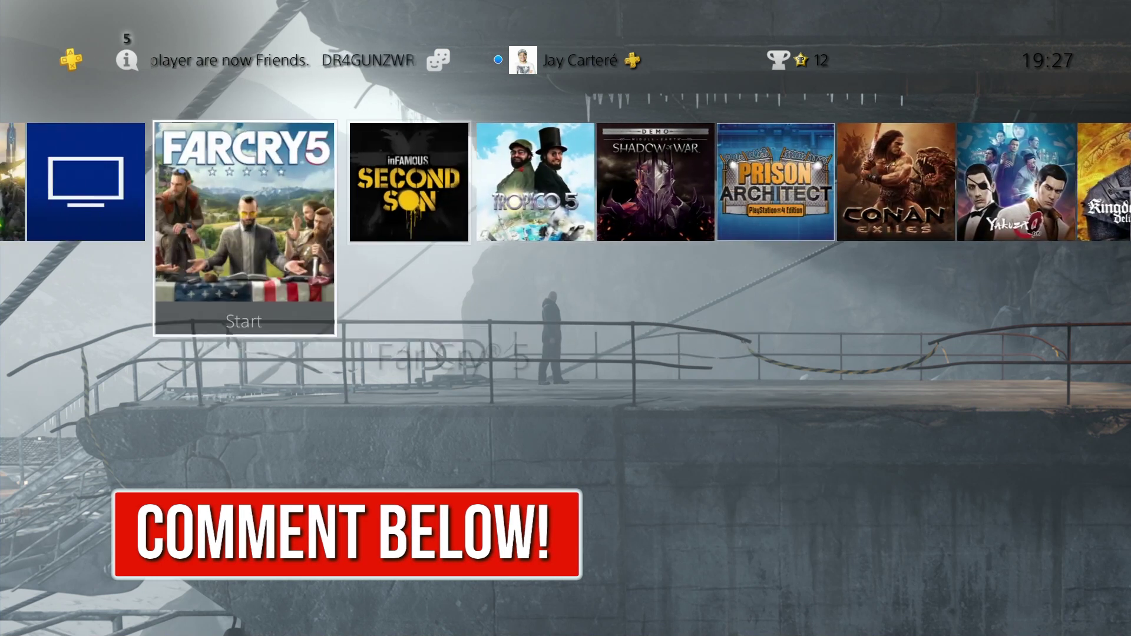
key("Right")
key("Right")
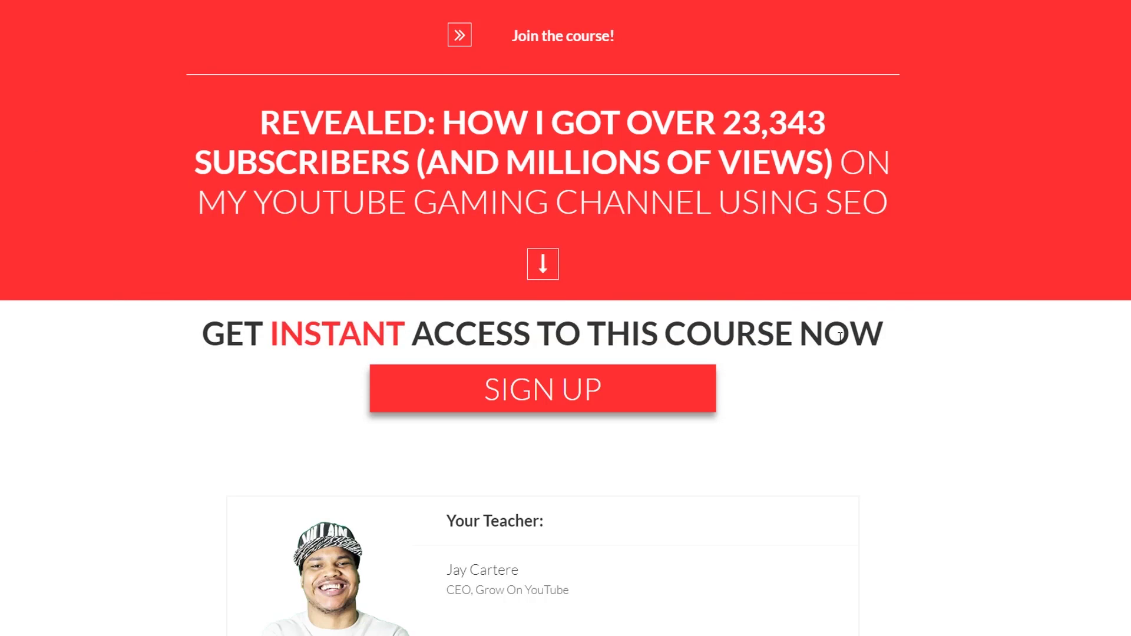
Scroll down to the teacher card and 'What you'll discover in this course' list, then back up slightly.
scroll(851, 354, "down", 9)
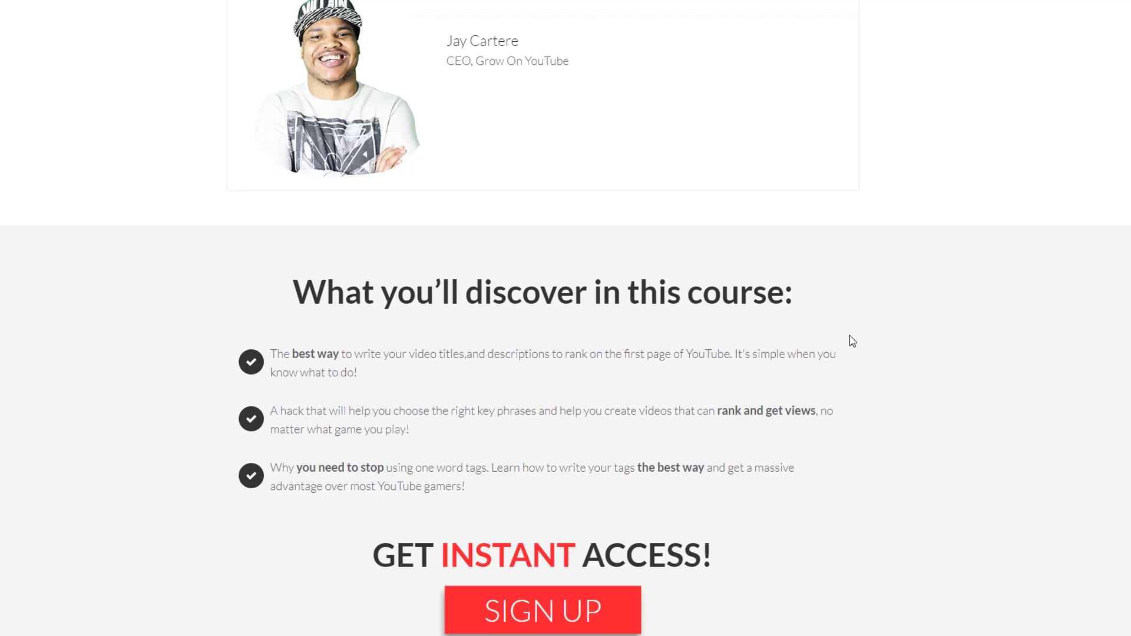
scroll(852, 341, "up", 3)
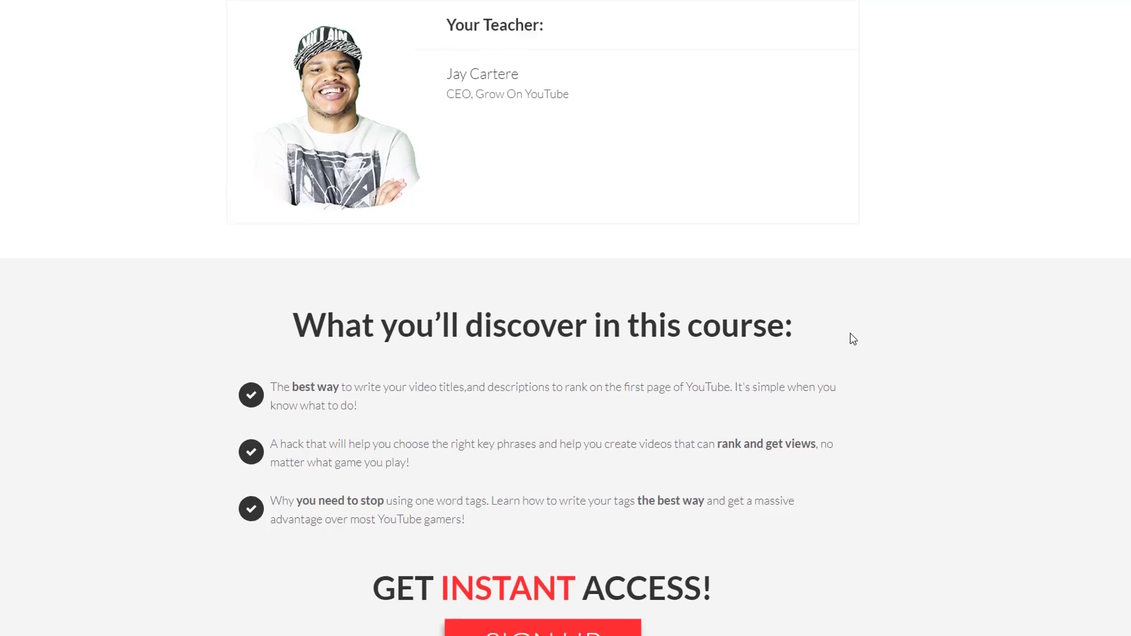